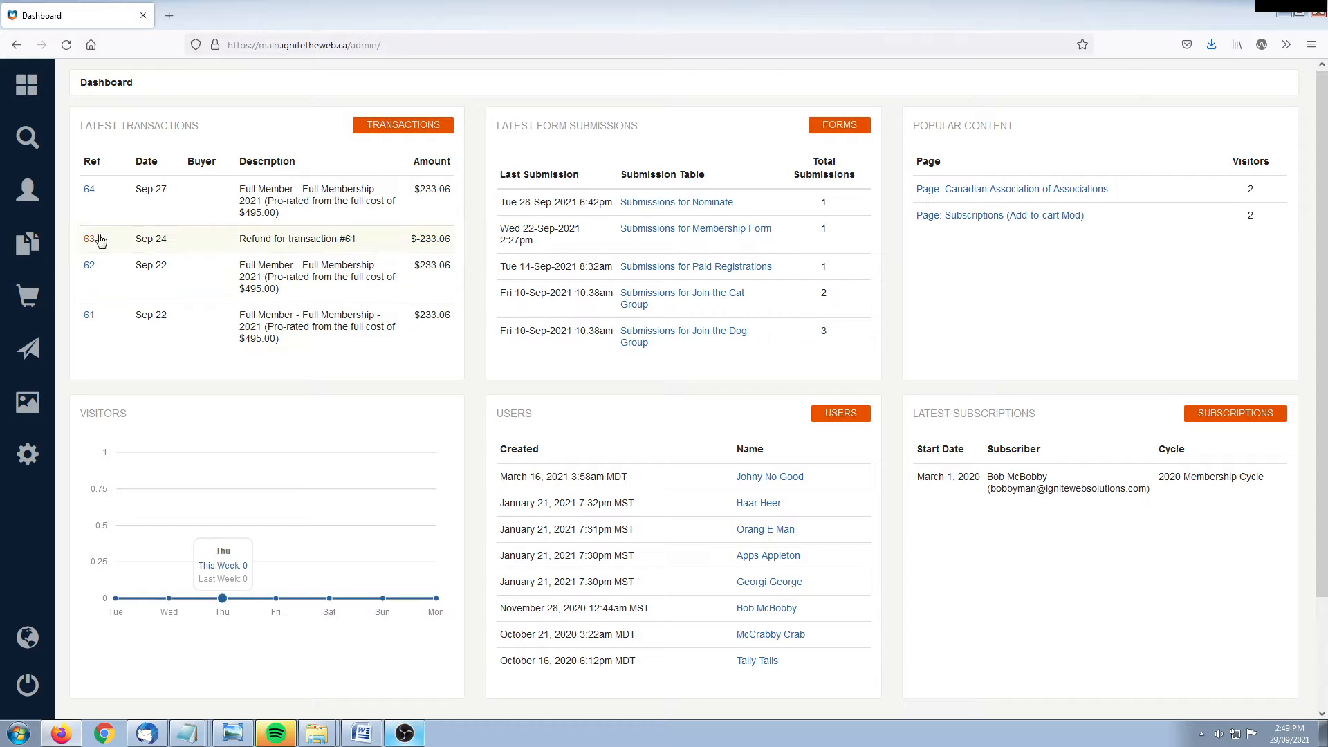
# Step: Open the Users list from the Accounts panel in the left sidebar
pyautogui.moveTo(7, 191)
pyautogui.click(109, 159)
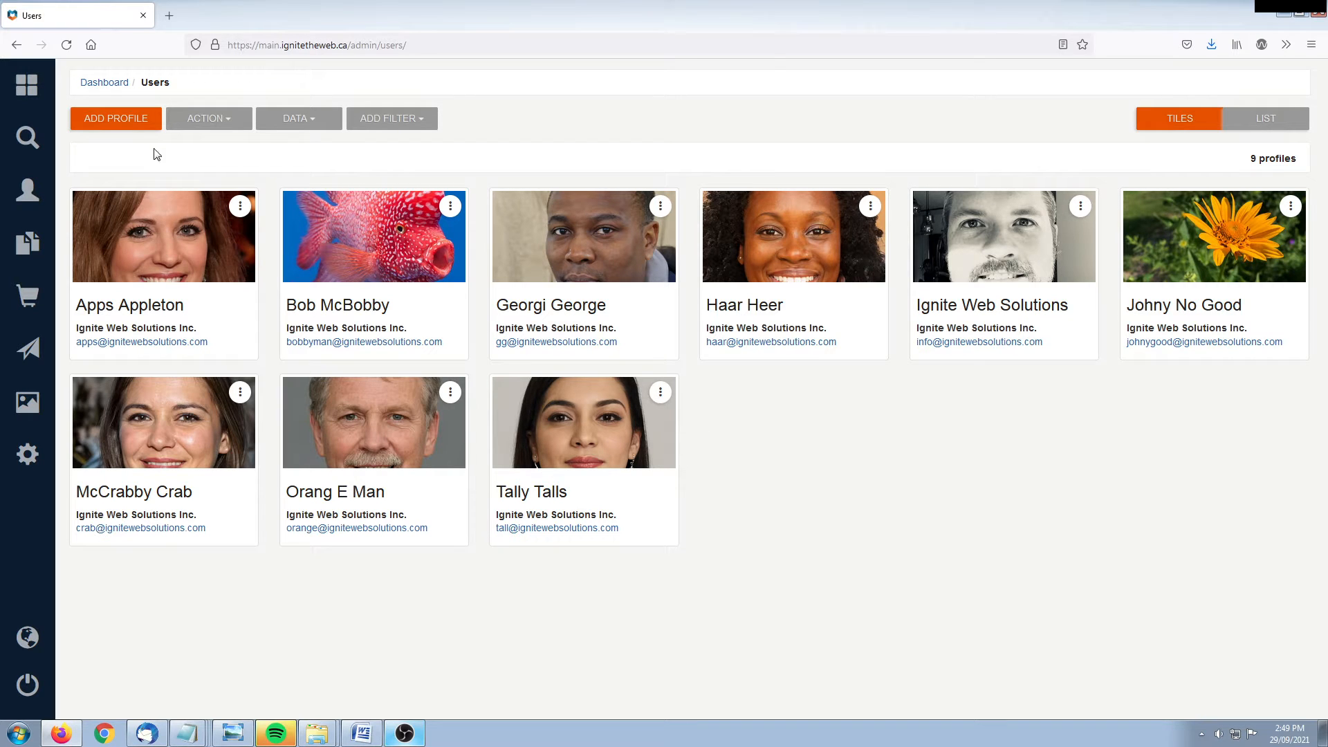
# Step: Start a new profile and review the blank form's privilege group, temporary password and expiry fields
pyautogui.click(103, 123)
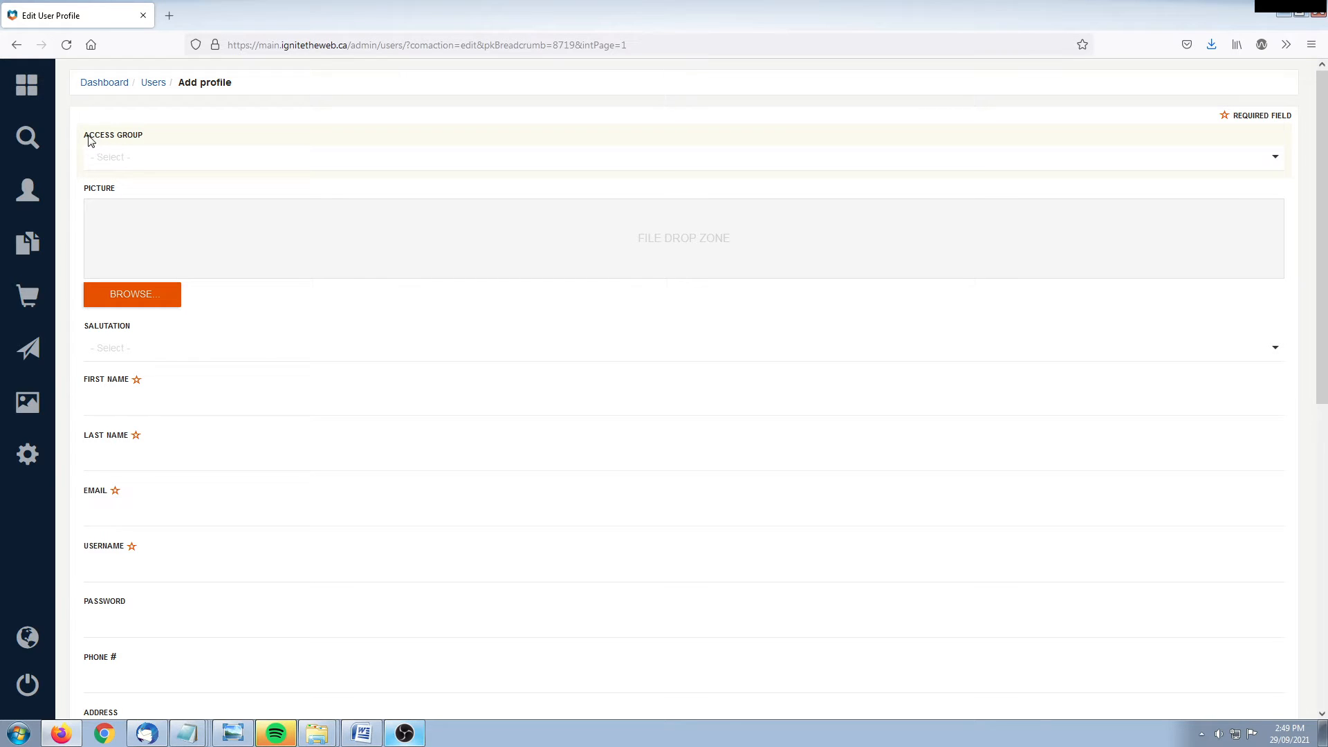
pyautogui.moveTo(88, 141); pyautogui.dragTo(142, 139)
pyautogui.click(142, 140)
pyautogui.scroll(-2, 277, 405)
pyautogui.scroll(-5, 277, 405)
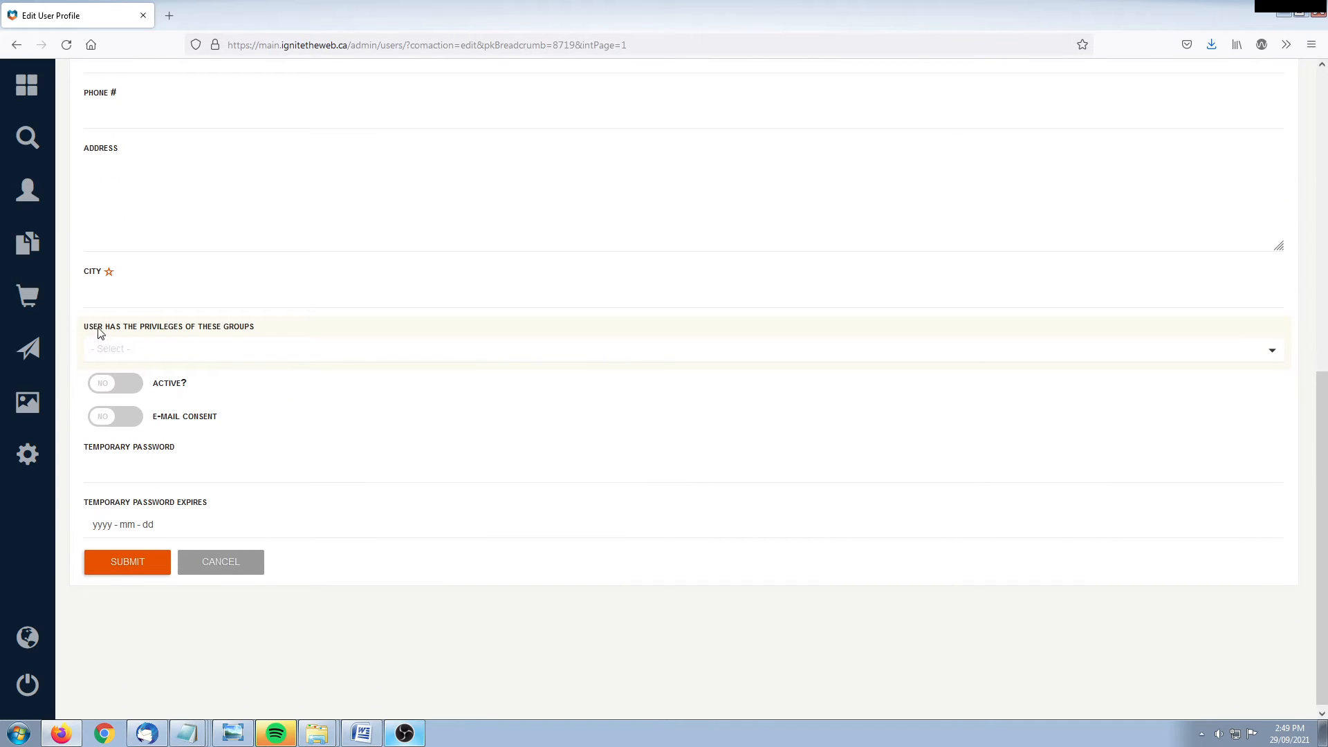
pyautogui.moveTo(88, 332); pyautogui.dragTo(276, 332)
pyautogui.click(279, 333)
pyautogui.moveTo(86, 448); pyautogui.dragTo(154, 447)
pyautogui.moveTo(89, 503); pyautogui.dragTo(211, 509)
pyautogui.click(211, 509)
pyautogui.scroll(10, 319, 370)
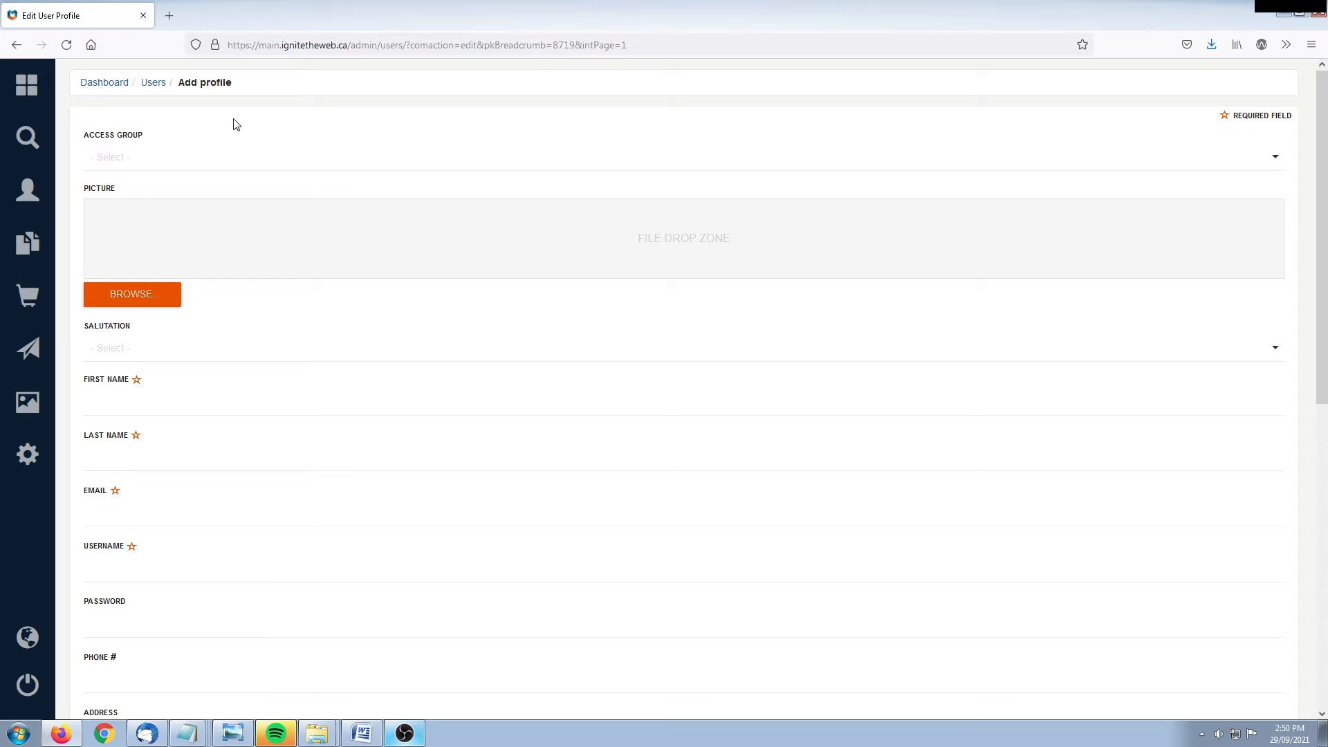
pyautogui.click(158, 157)
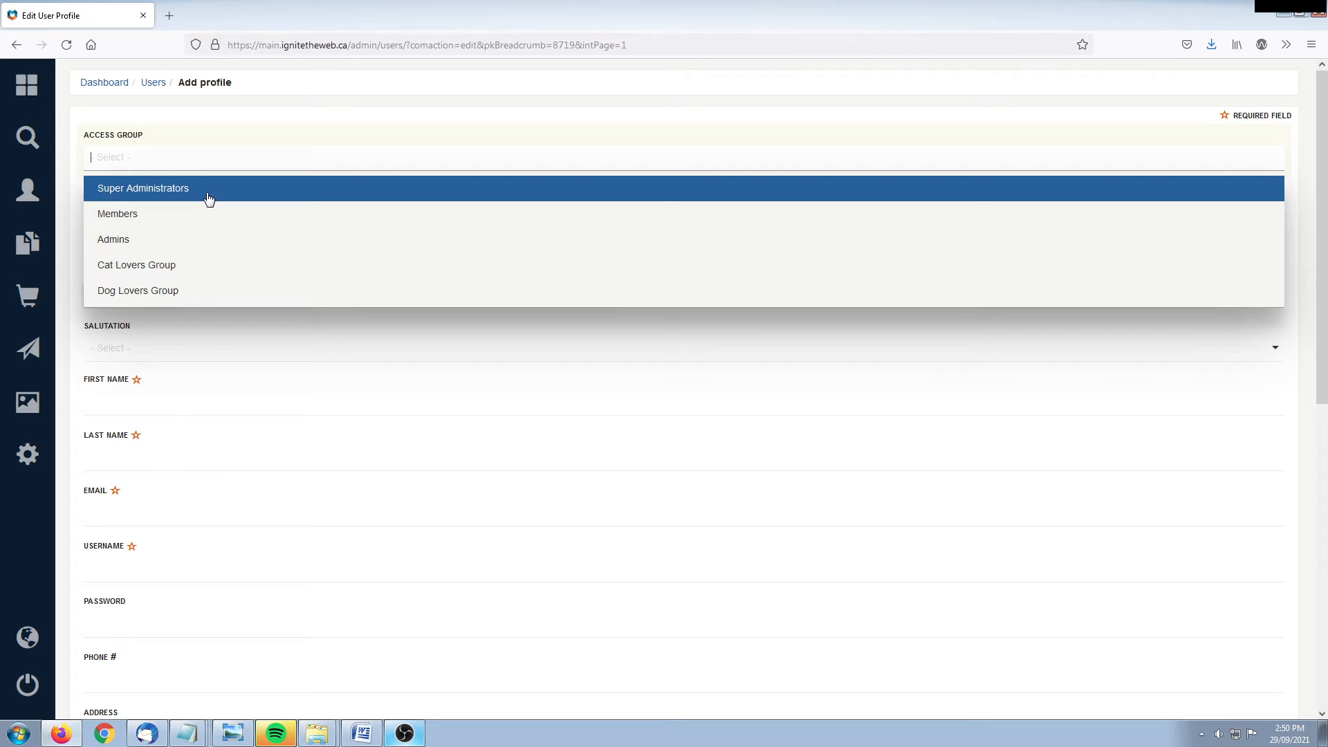
pyautogui.click(184, 193)
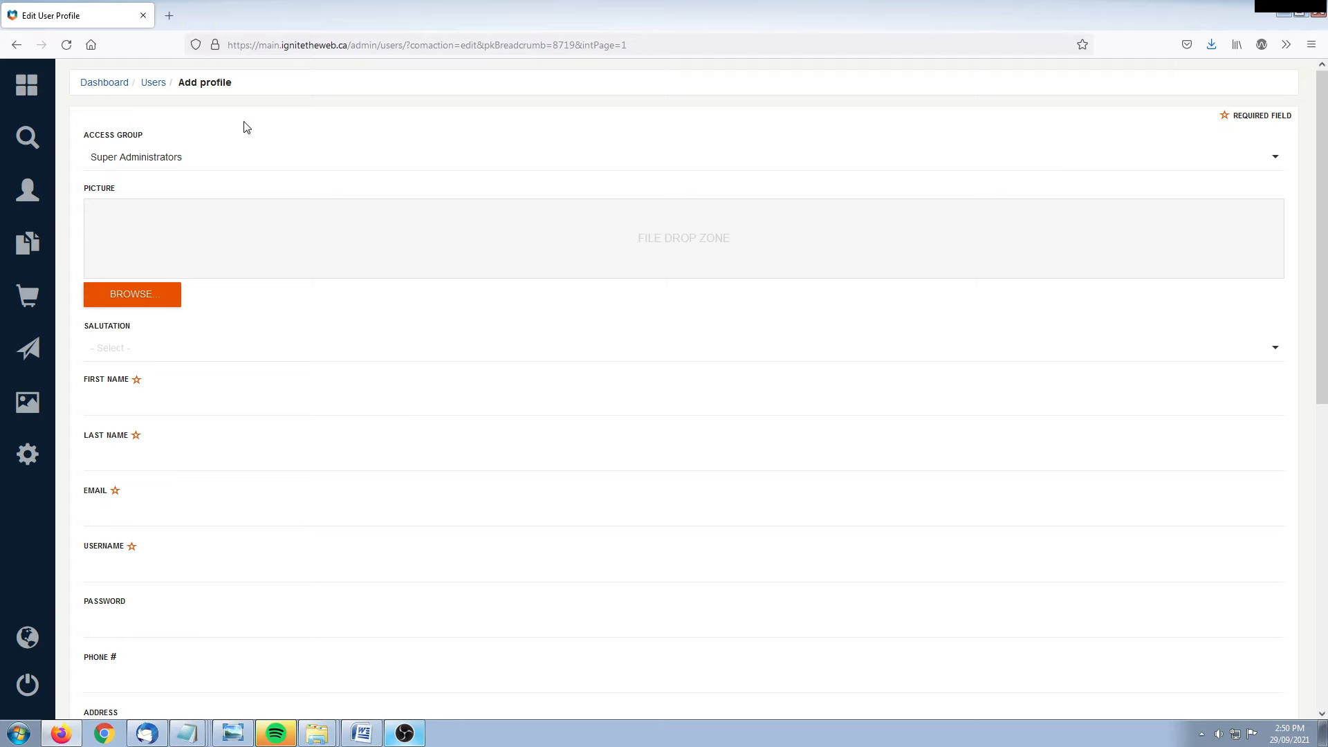
pyautogui.click(206, 162)
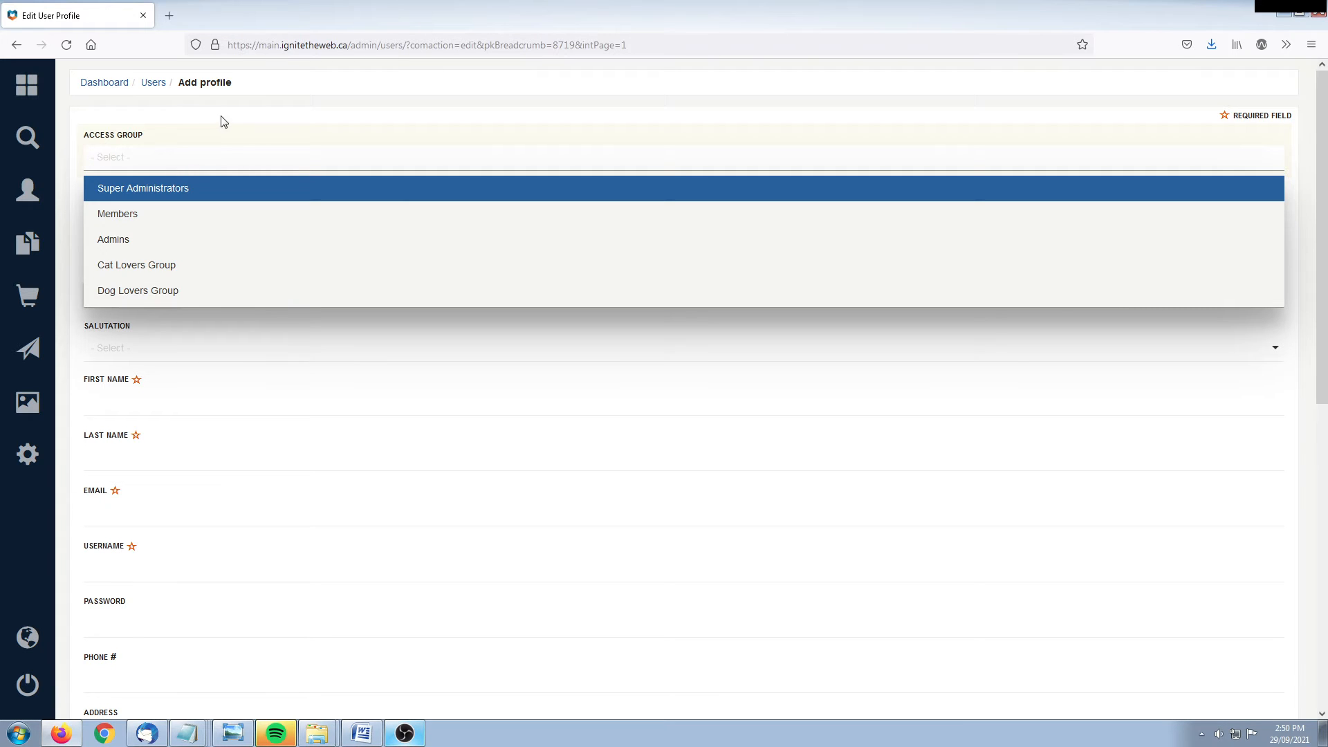
pyautogui.click(207, 122)
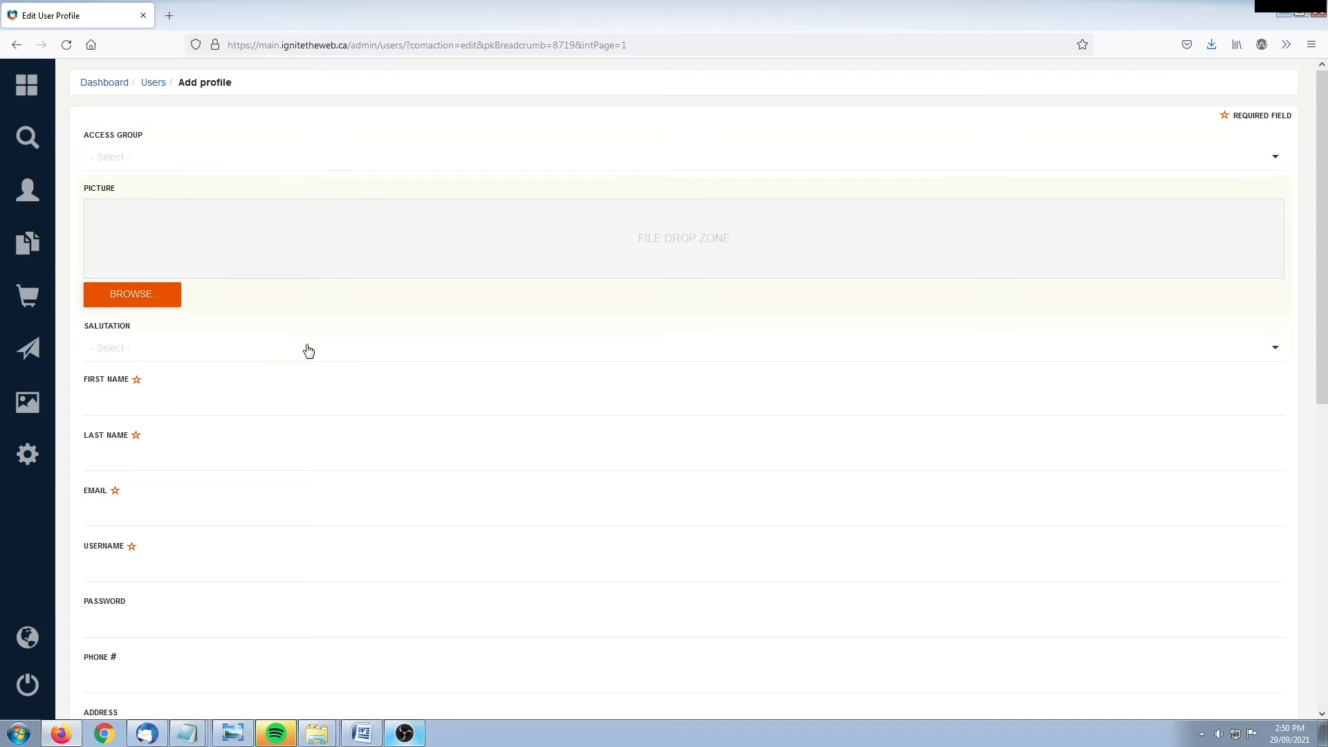
# Step: Enter the new user's first name and last name
pyautogui.scroll(-2, 249, 407)
pyautogui.click(179, 257)
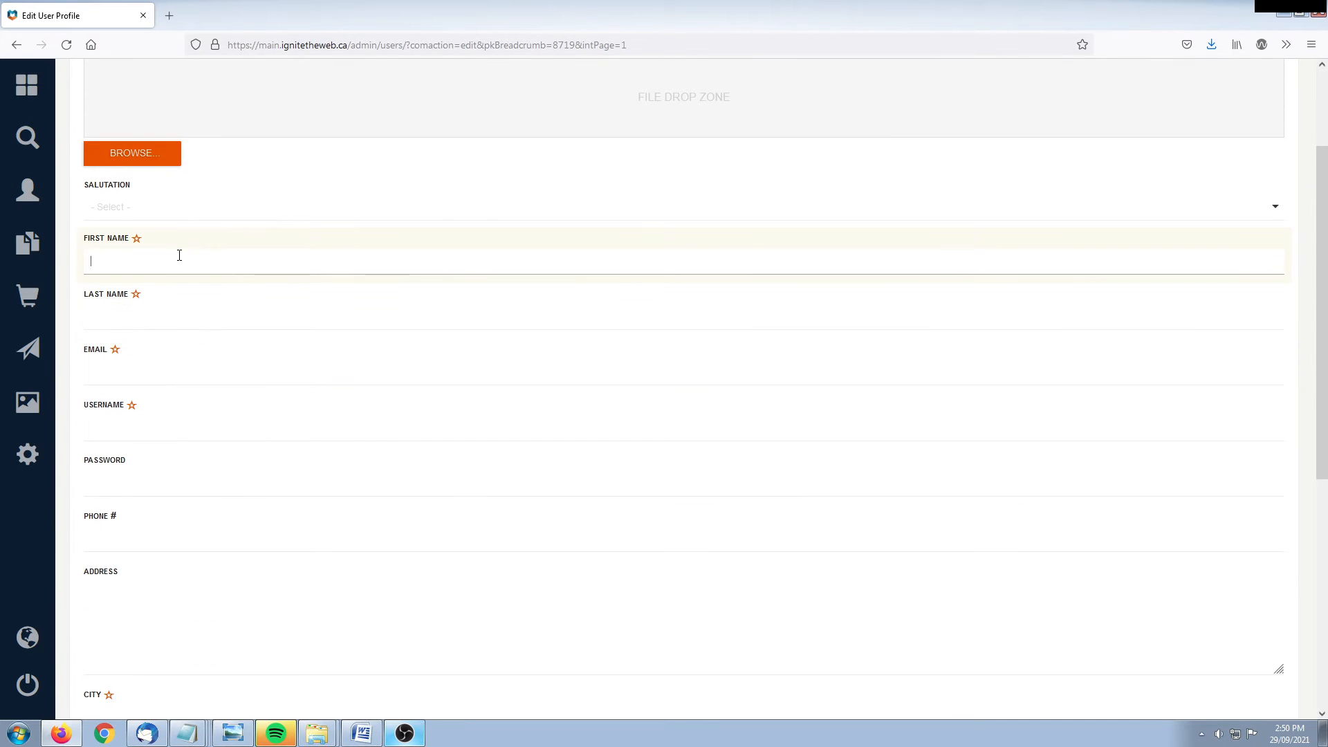
pyautogui.click(156, 322)
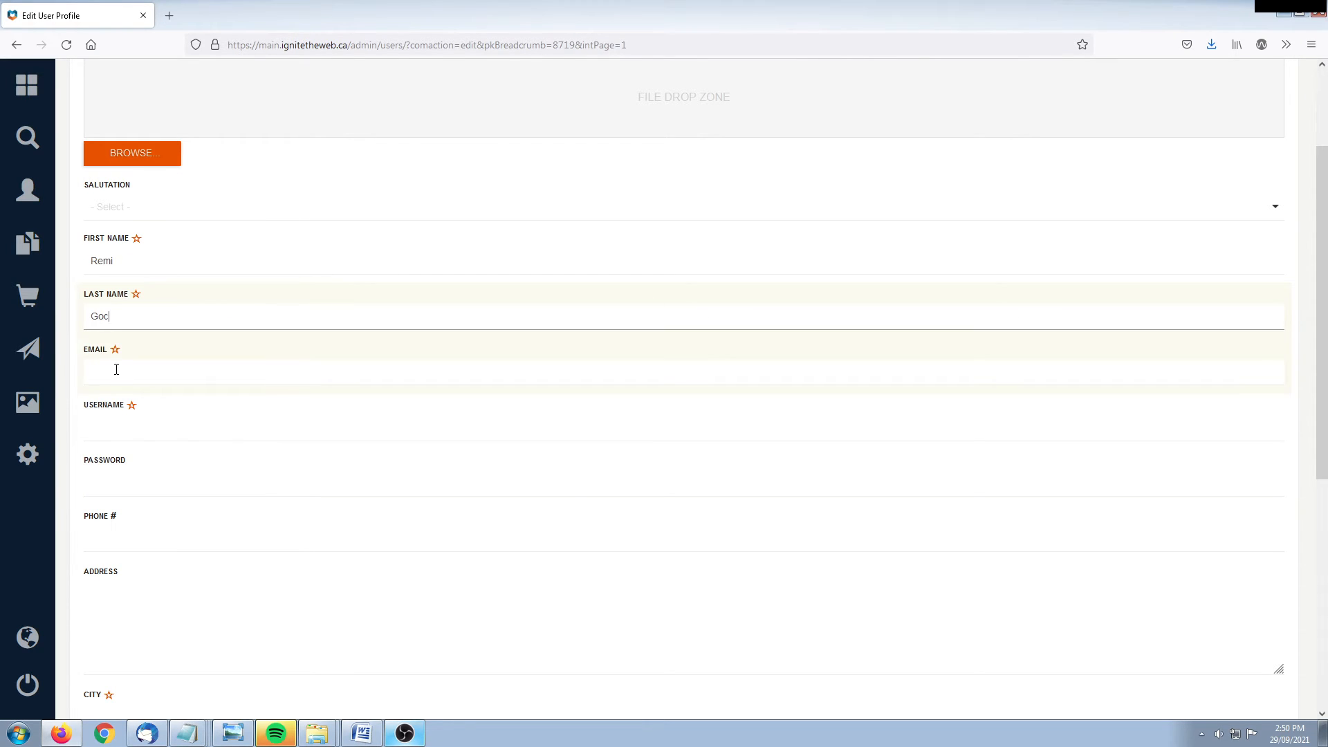
# Step: Enter the user's email address and reuse it as the username
pyautogui.click(115, 372)
pyautogui.moveTo(261, 377); pyautogui.dragTo(92, 373)
pyautogui.hotkey('ctrl', 'c')
pyautogui.click(116, 421)
pyautogui.hotkey('ctrl', 'v')
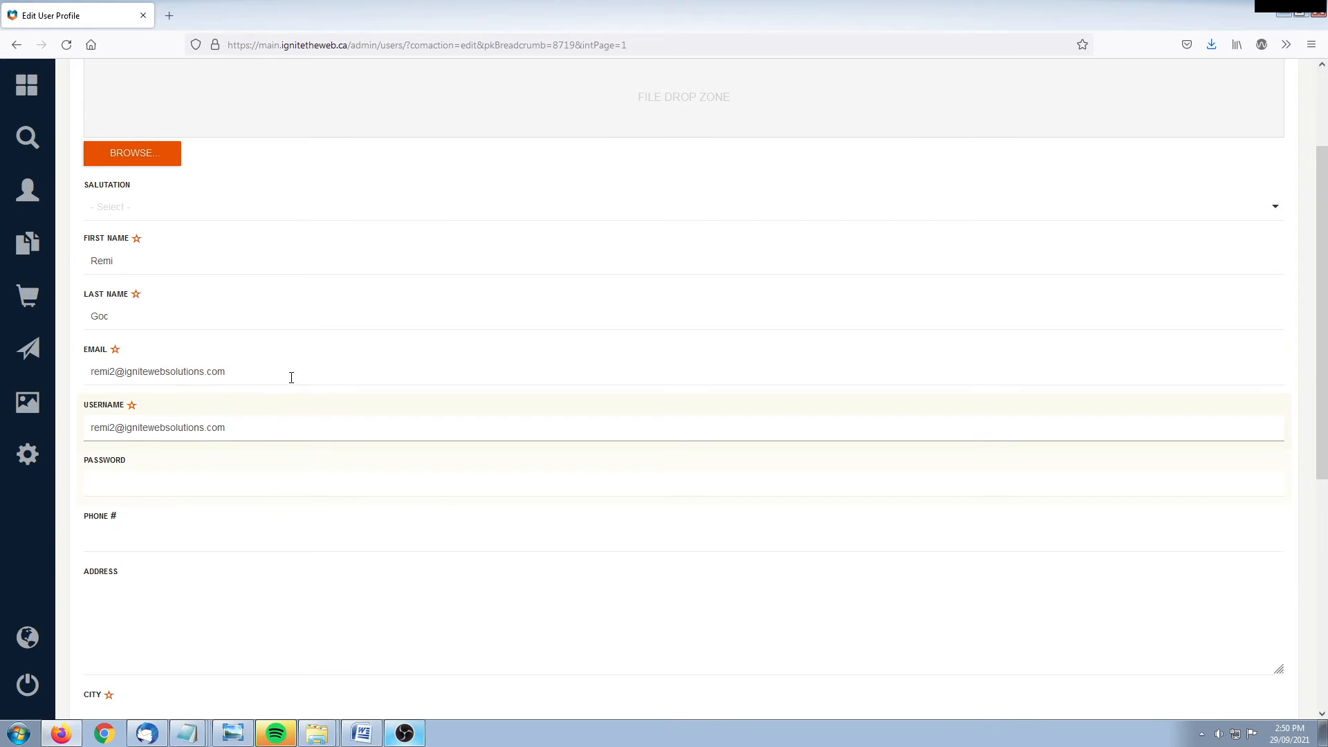
pyautogui.scroll(-2, 305, 359)
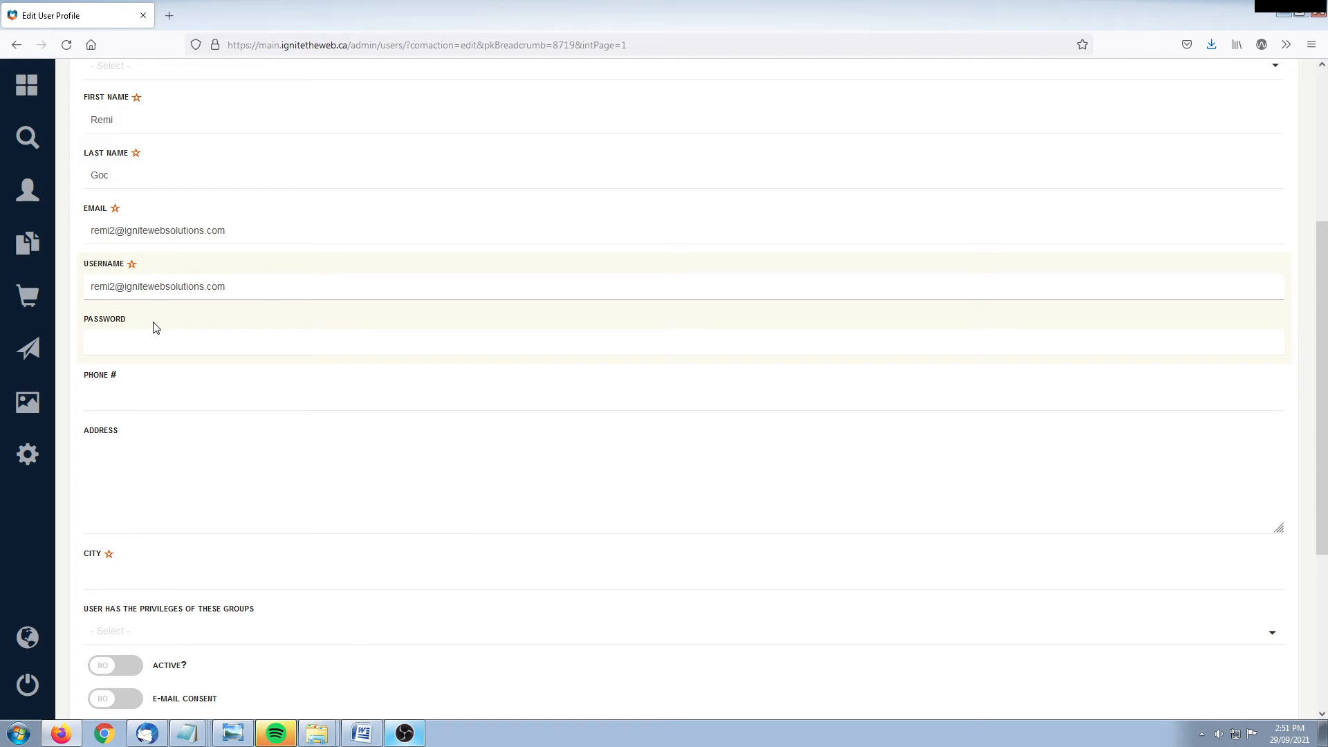
# Step: Enter the user's city and add SUPER to the user's privilege groups
pyautogui.scroll(-3, 276, 326)
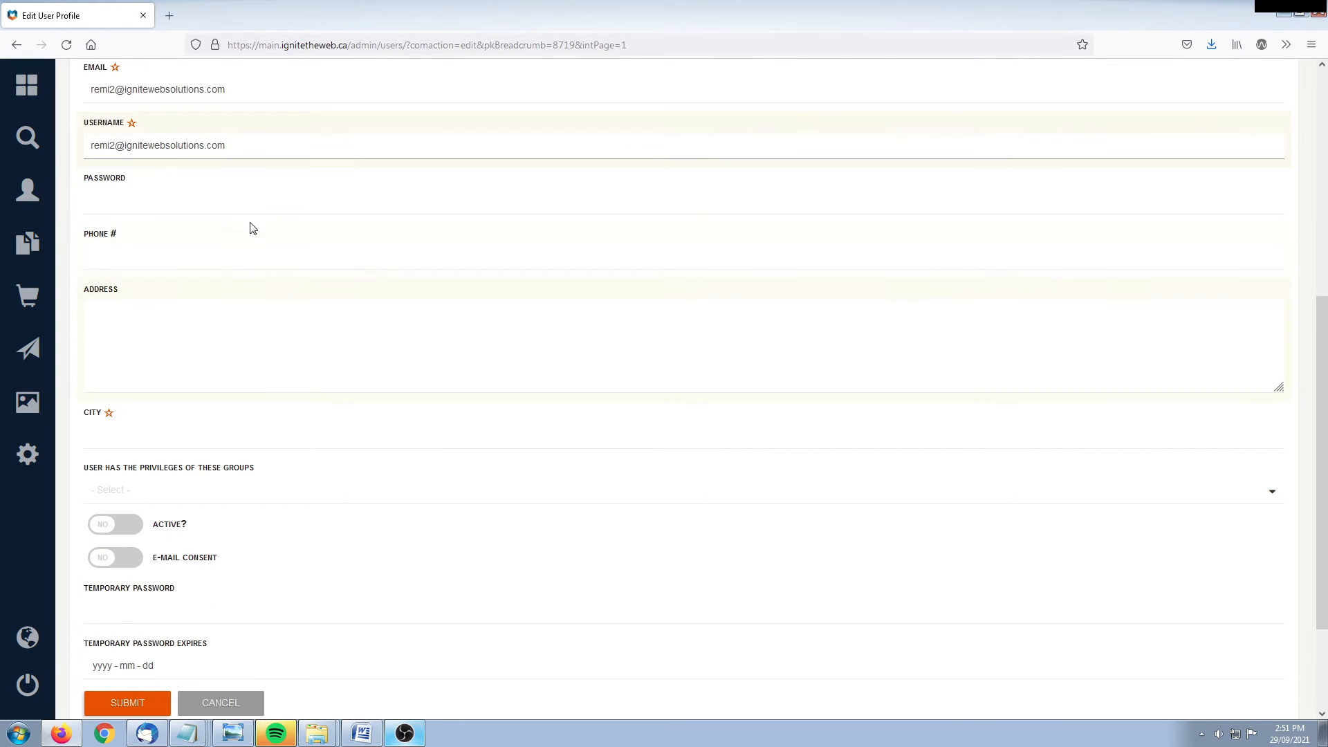
pyautogui.scroll(-1, 260, 250)
pyautogui.click(150, 367)
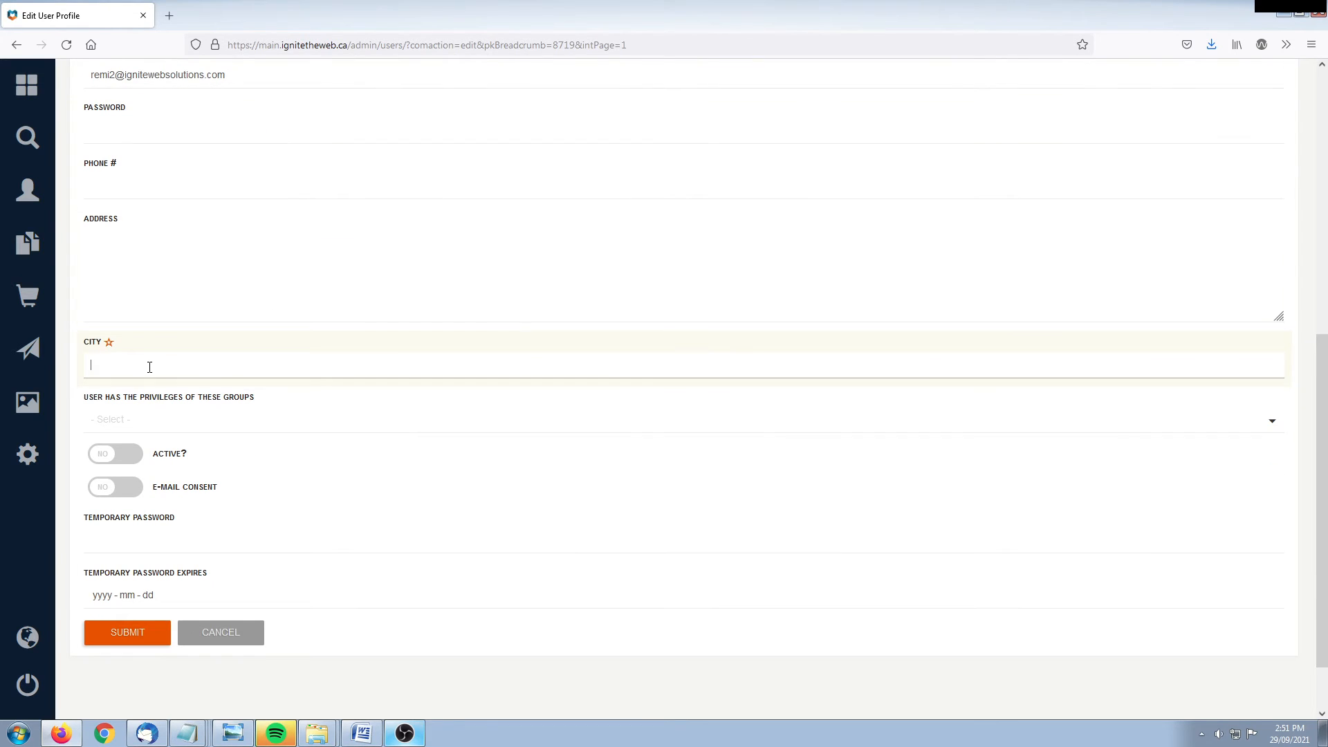
pyautogui.write('Ottawa')
pyautogui.scroll(-1, 317, 575)
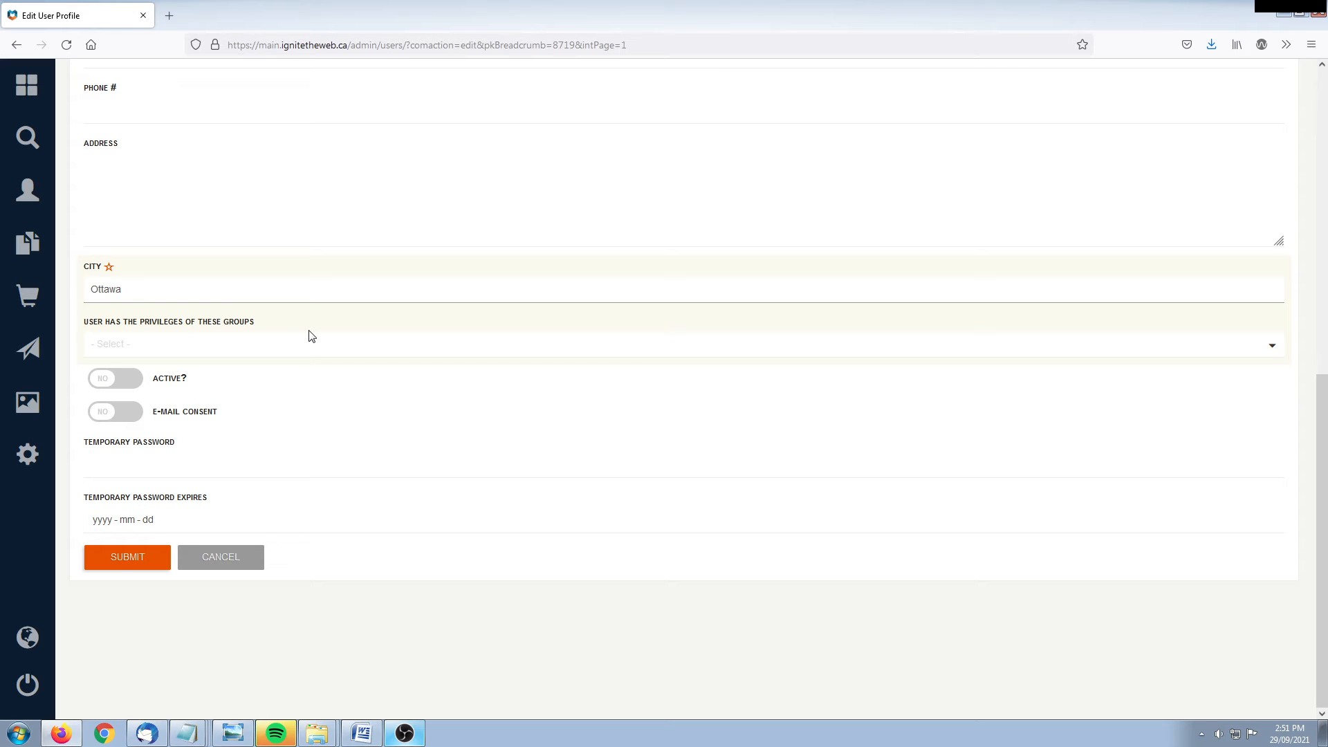
pyautogui.click(283, 344)
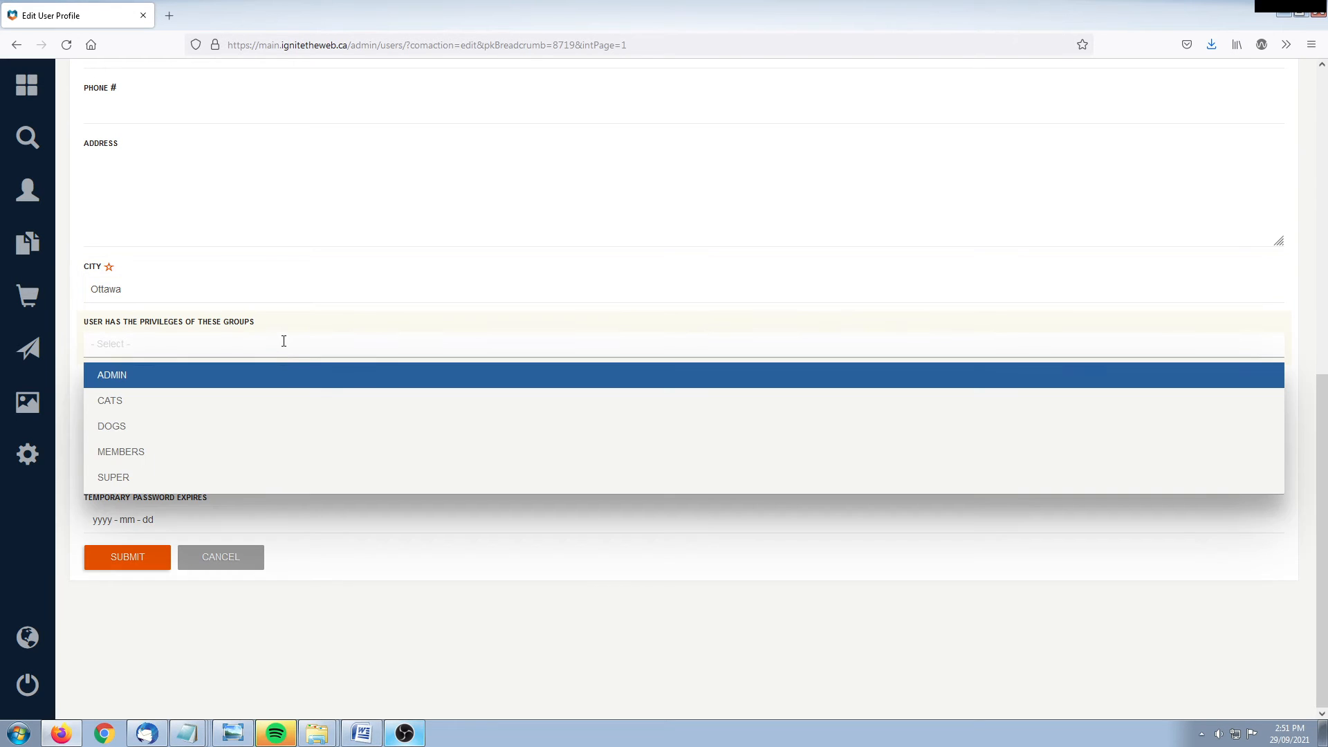
pyautogui.click(137, 477)
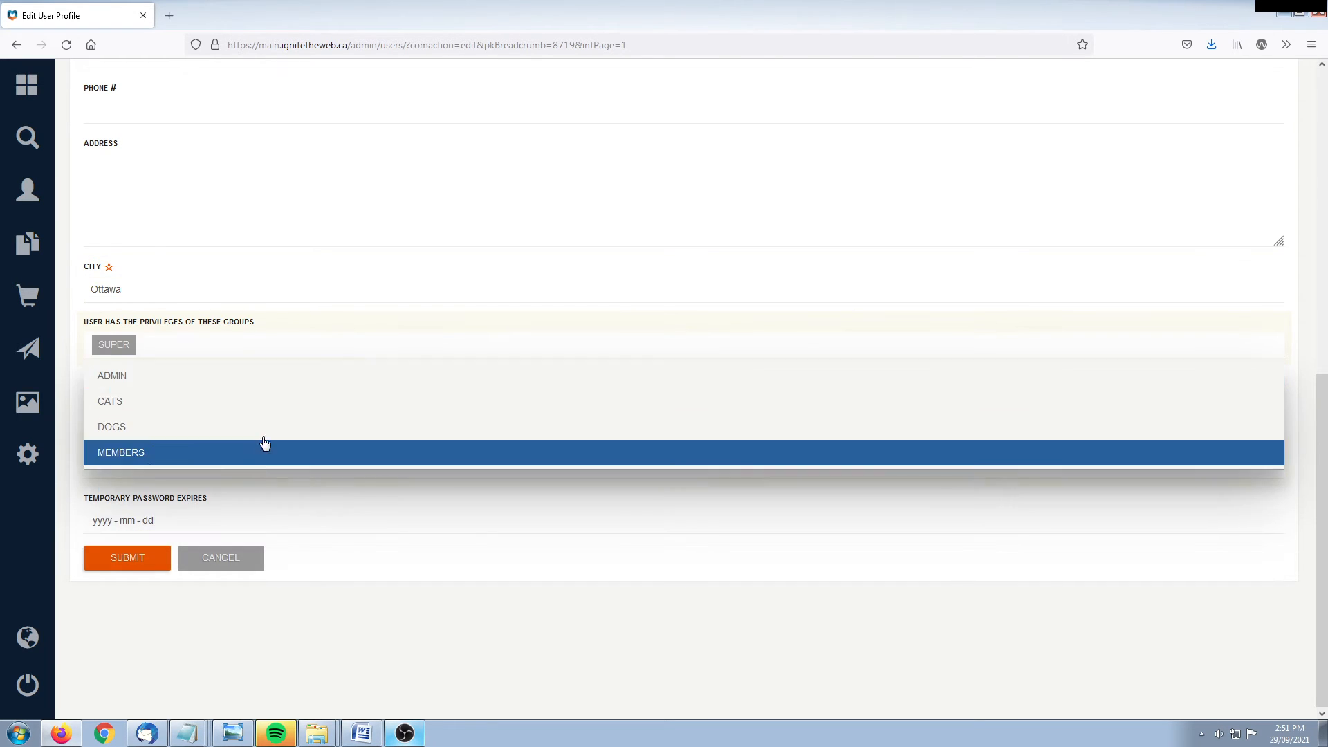
pyautogui.click(394, 637)
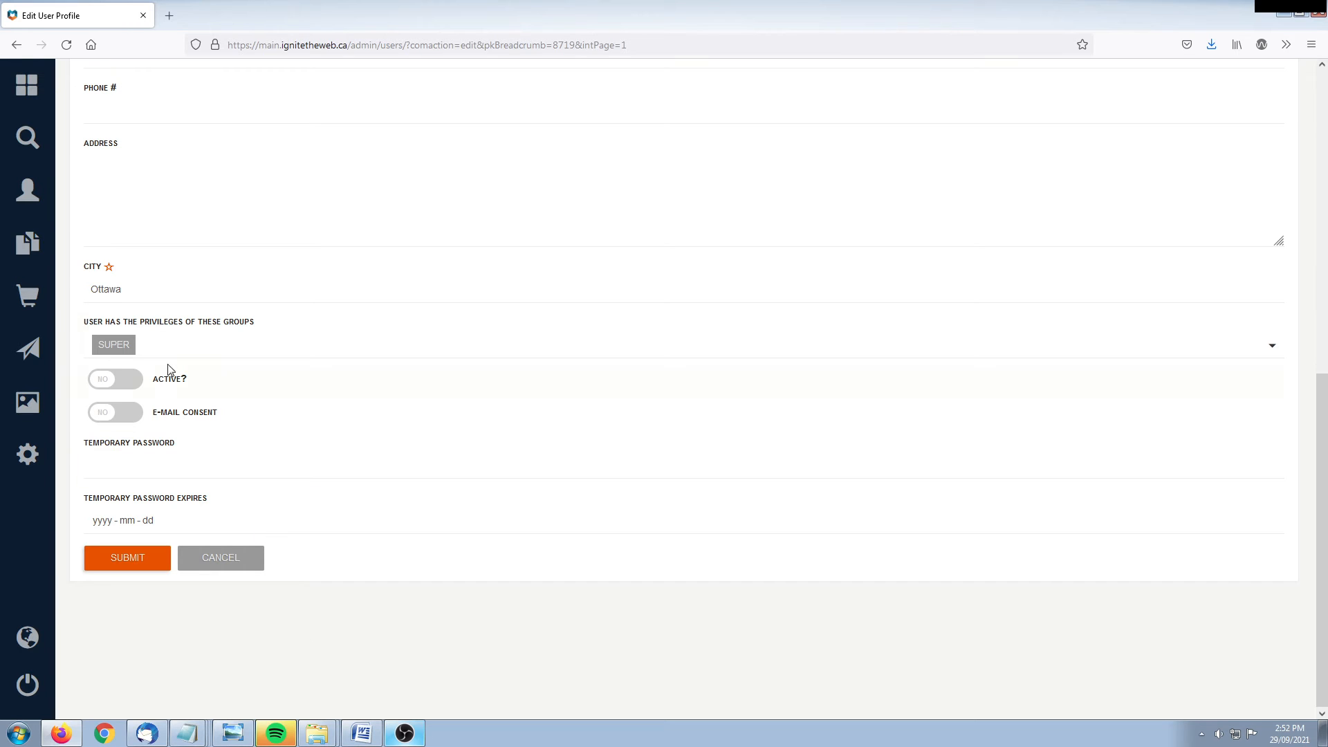
# Step: Set ACTIVE to YES, enter and confirm a temporary password expiring 2021-09-29, then submit
pyautogui.click(115, 381)
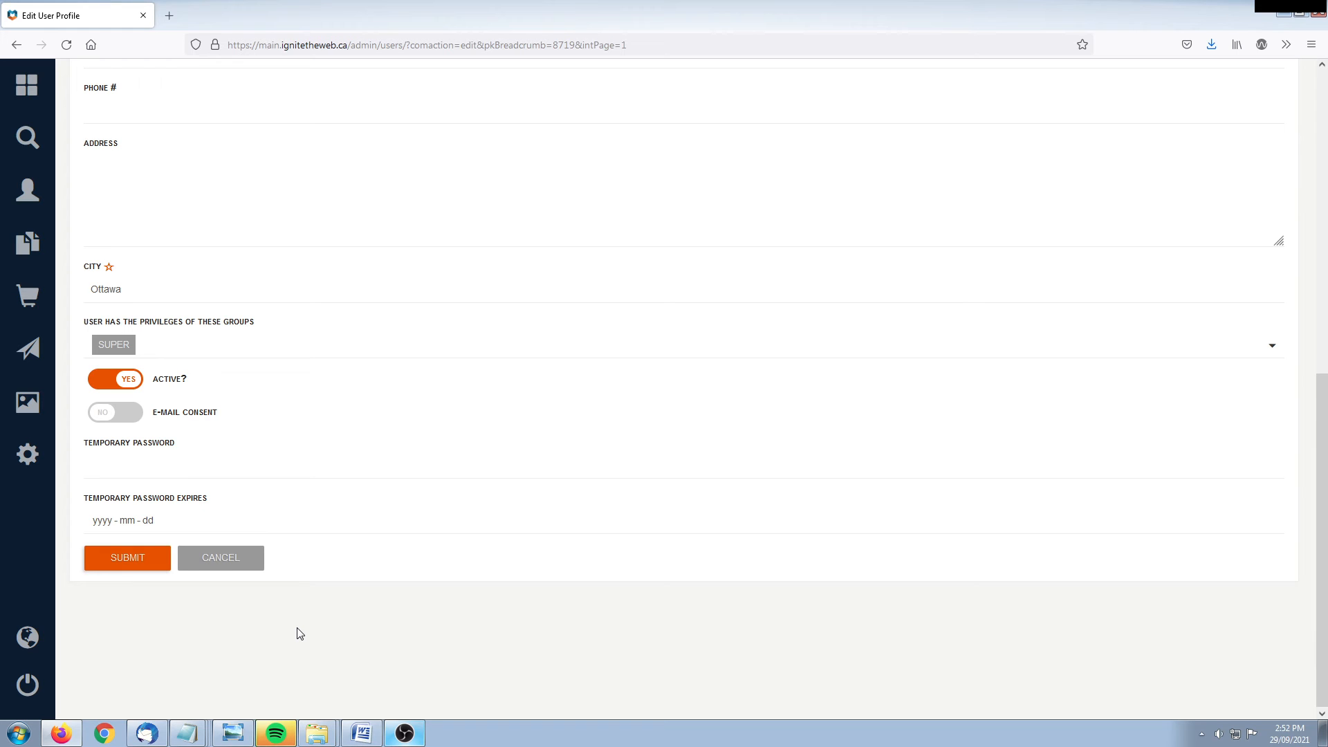
pyautogui.click(158, 462)
pyautogui.write('*******')
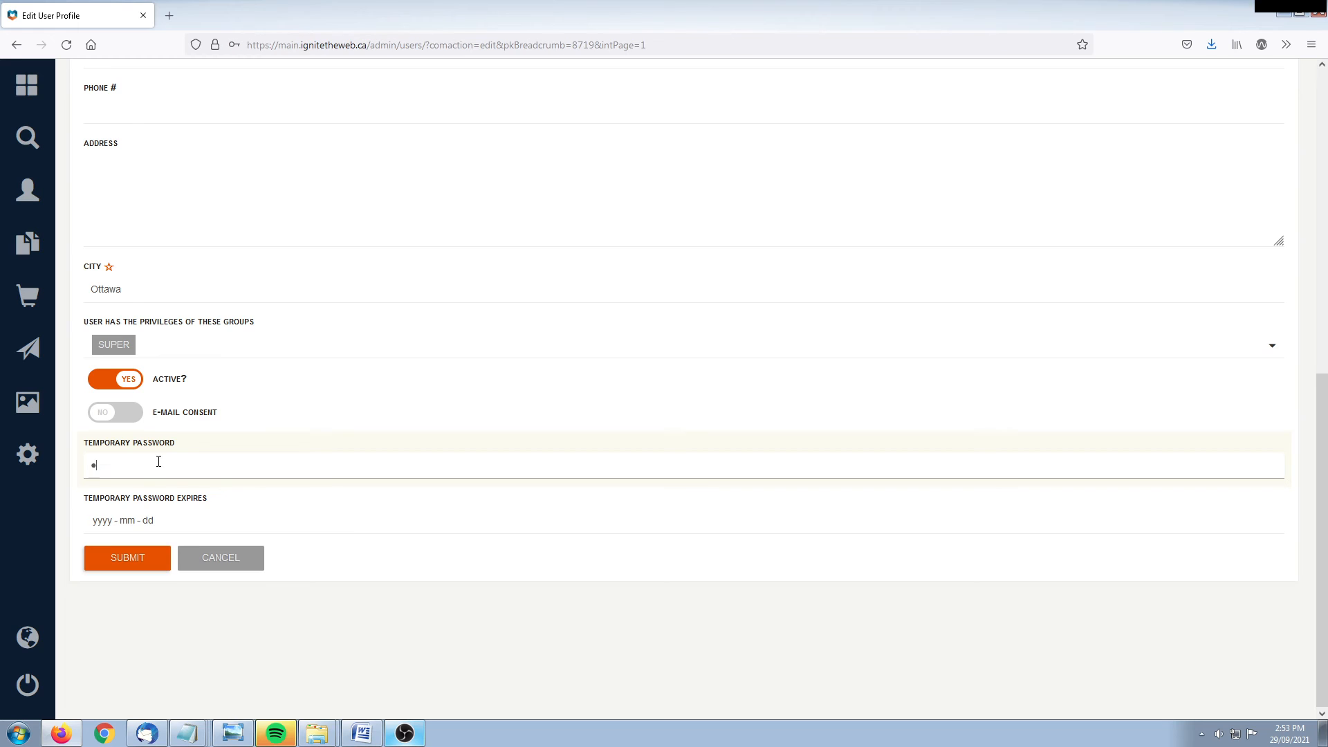
pyautogui.write('*')
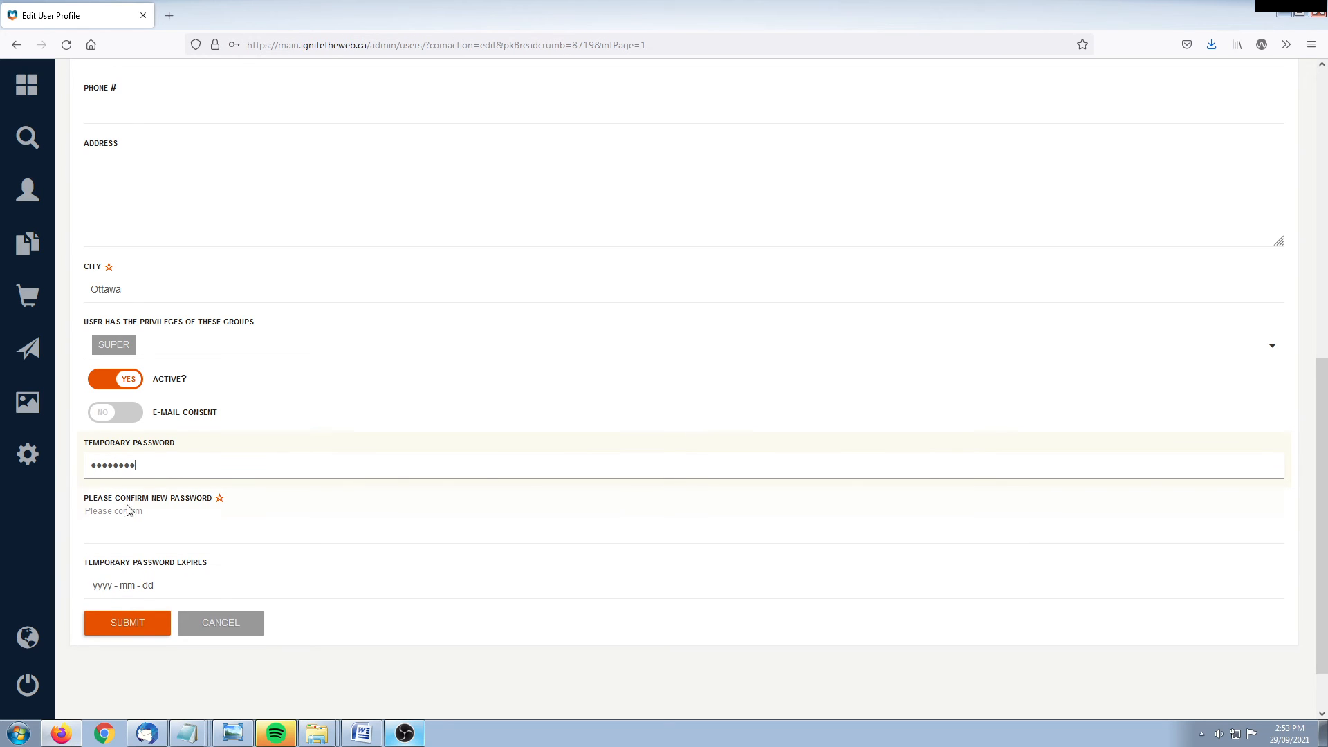
pyautogui.click(127, 533)
pyautogui.write('********')
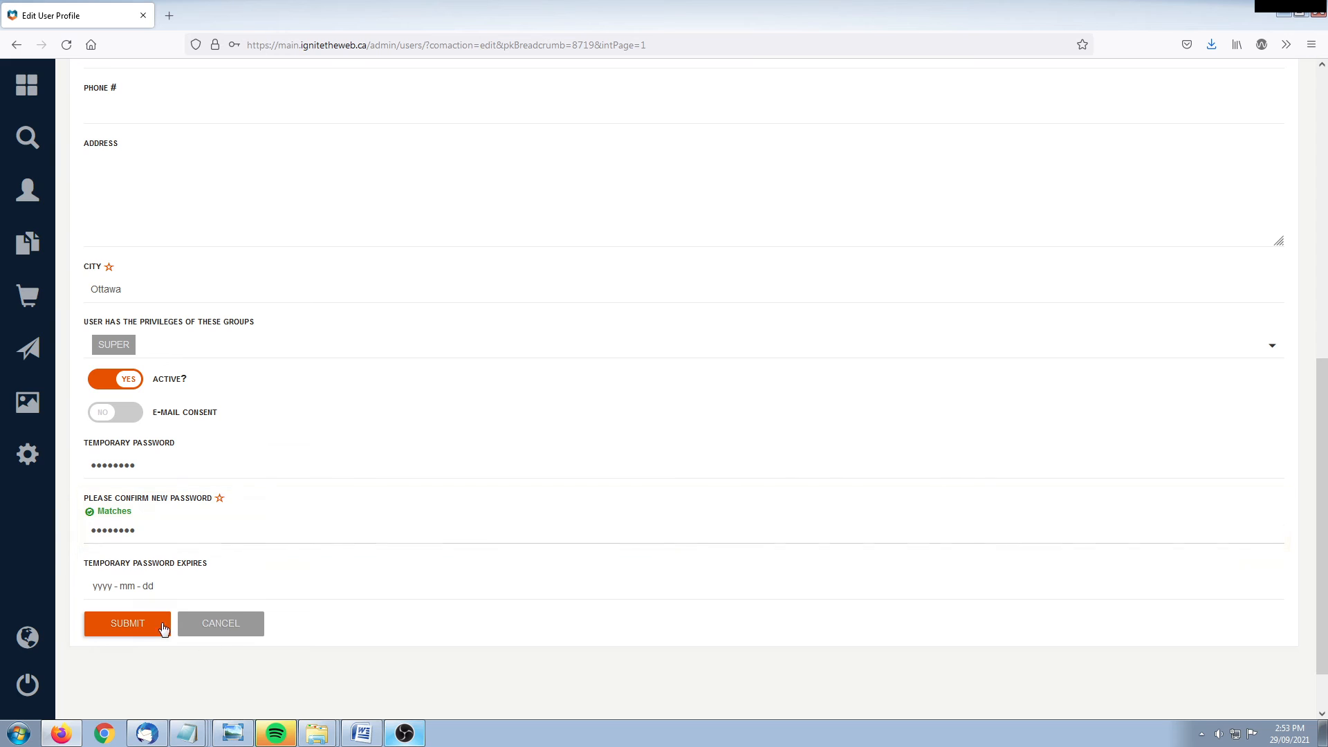
pyautogui.click(158, 593)
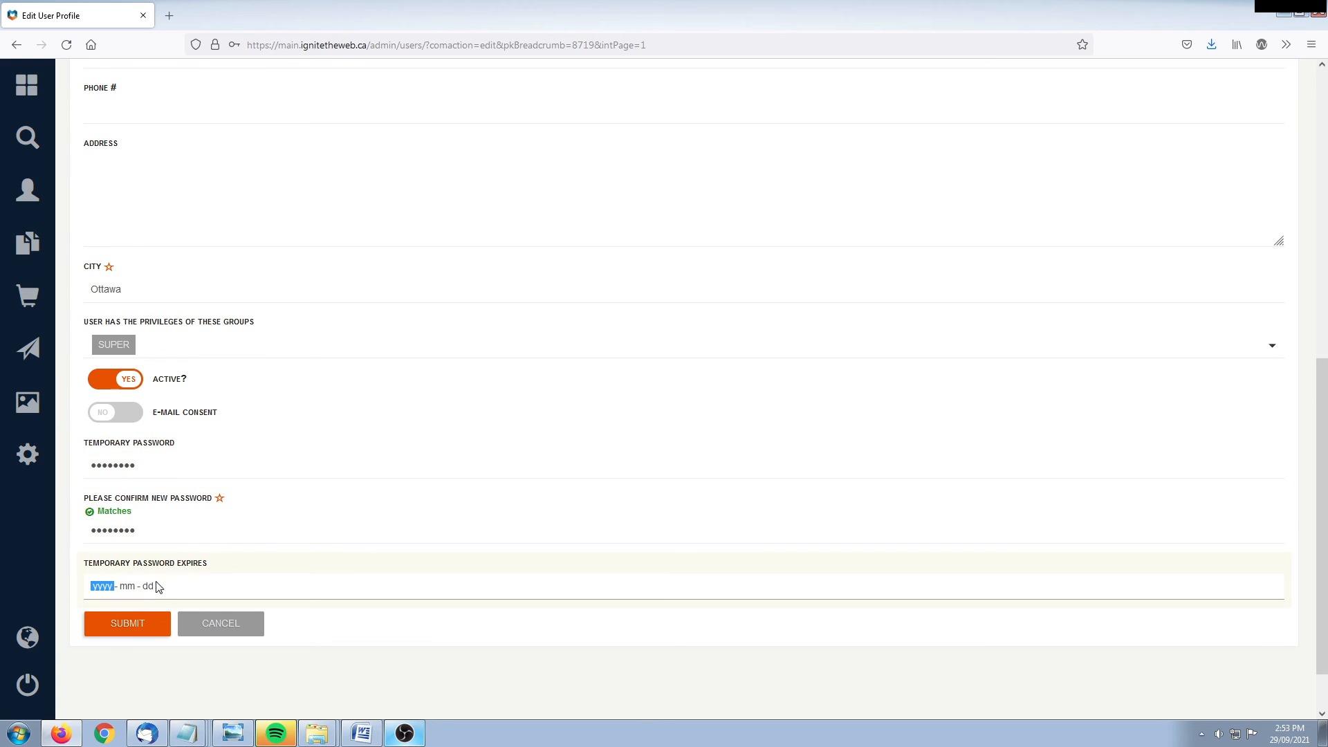
pyautogui.press('Up')
pyautogui.click(217, 692)
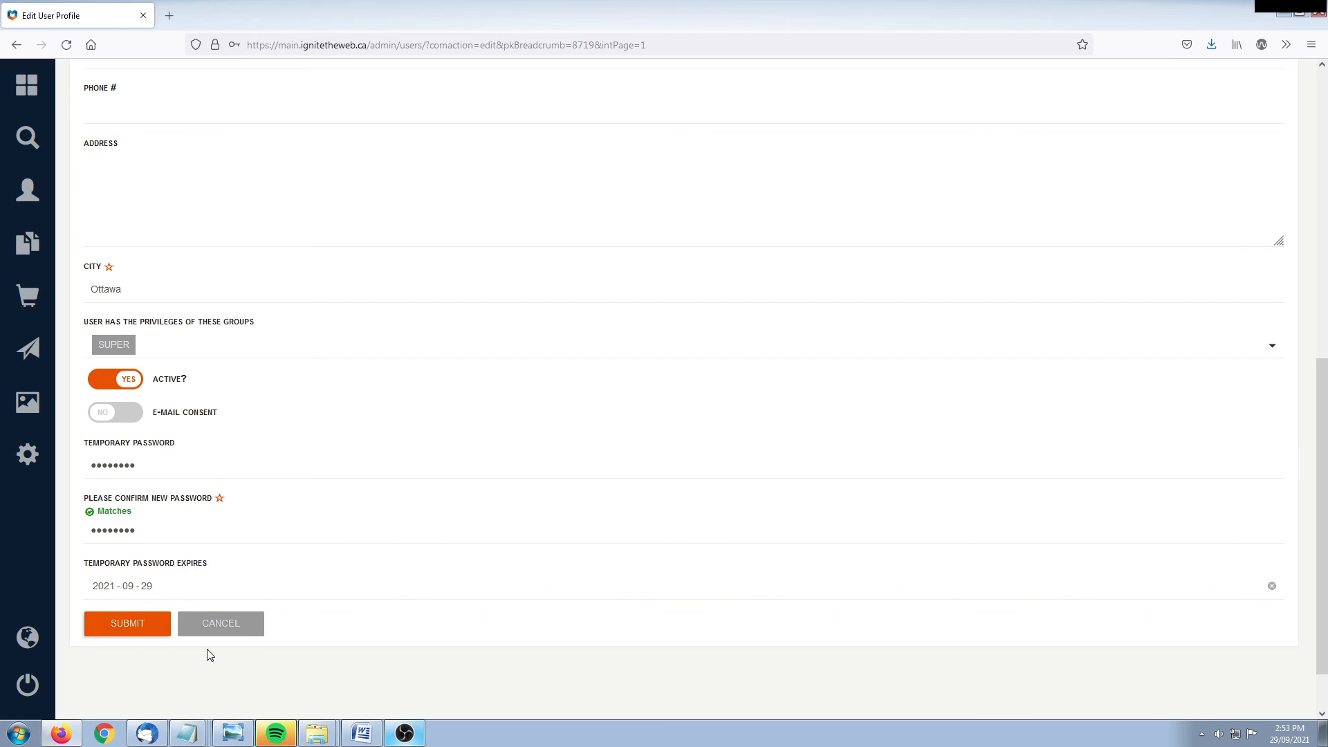
pyautogui.click(128, 625)
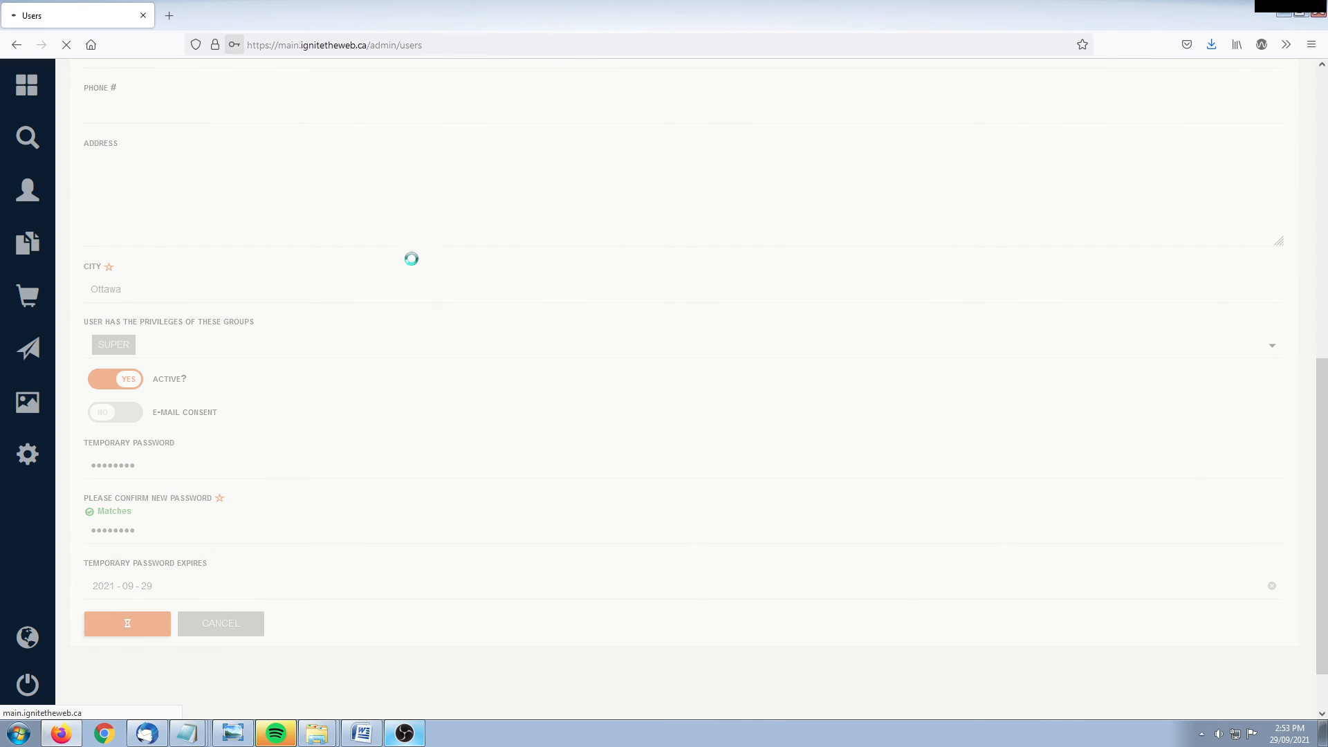
# Step: Check that the new user's tile now appears among the 10 profiles
pyautogui.moveTo(495, 491); pyautogui.dragTo(628, 519)
pyautogui.click(634, 552)
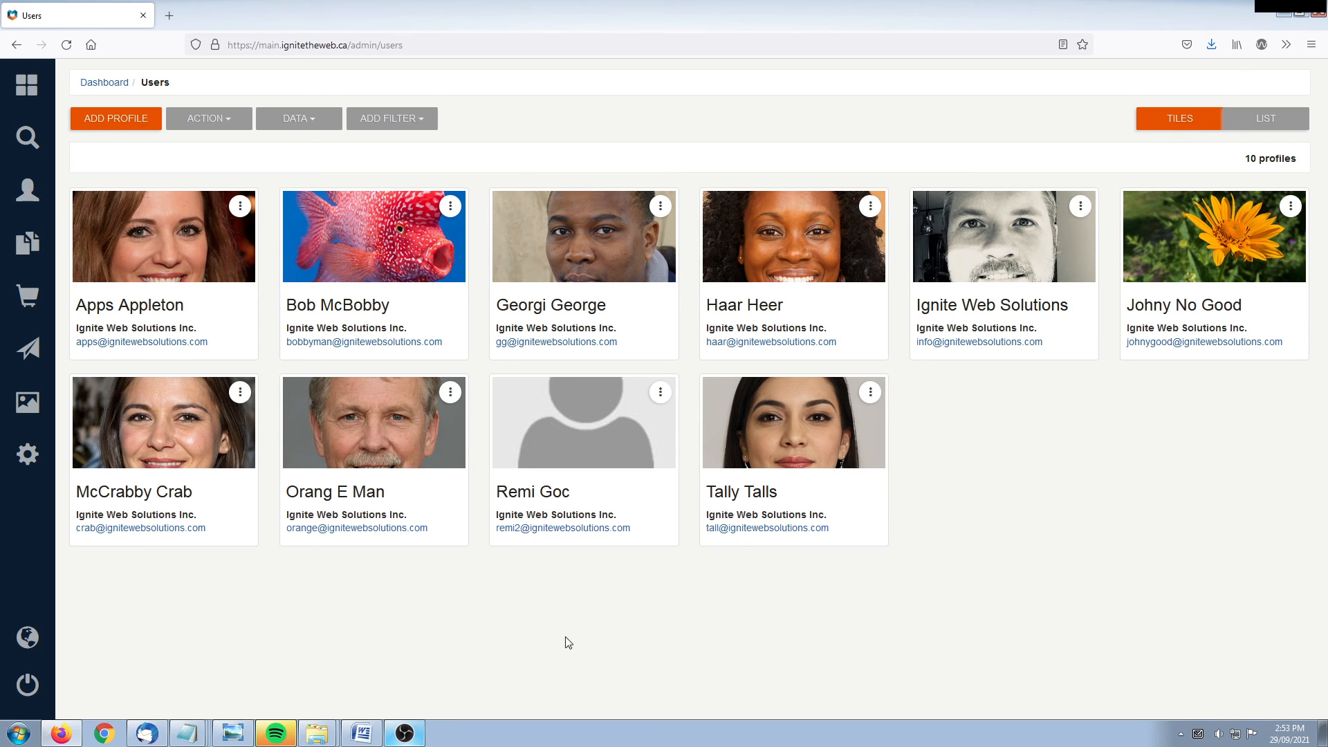
# Step: Choose INVITE from the new user's tile menu to bring up the send-invite confirmation
pyautogui.click(660, 393)
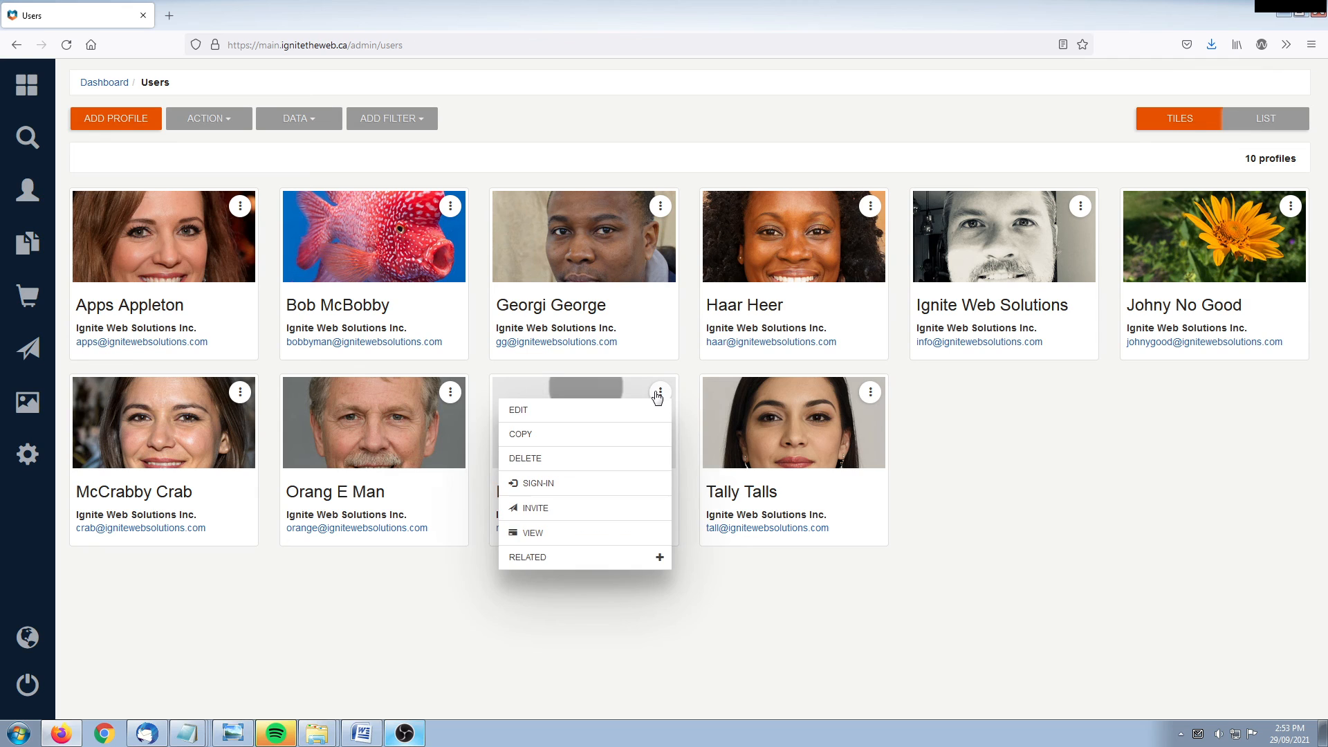
pyautogui.click(561, 513)
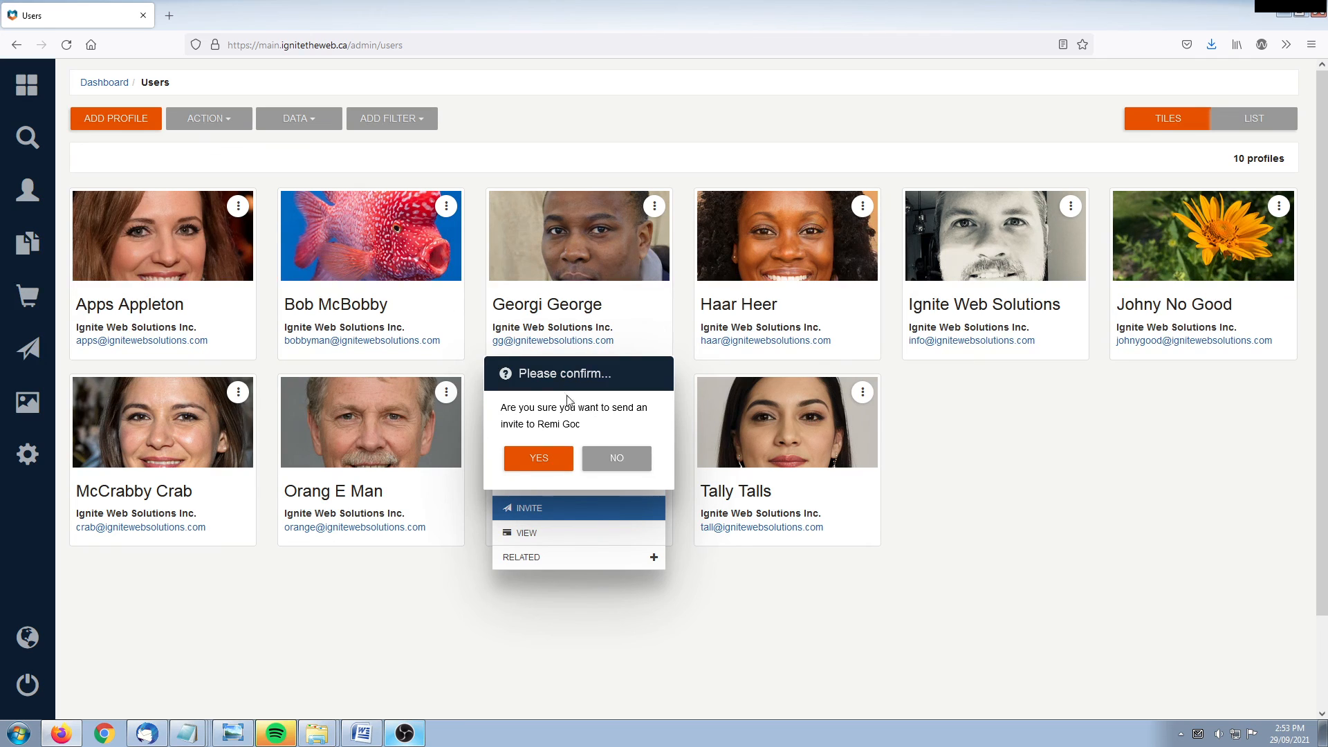